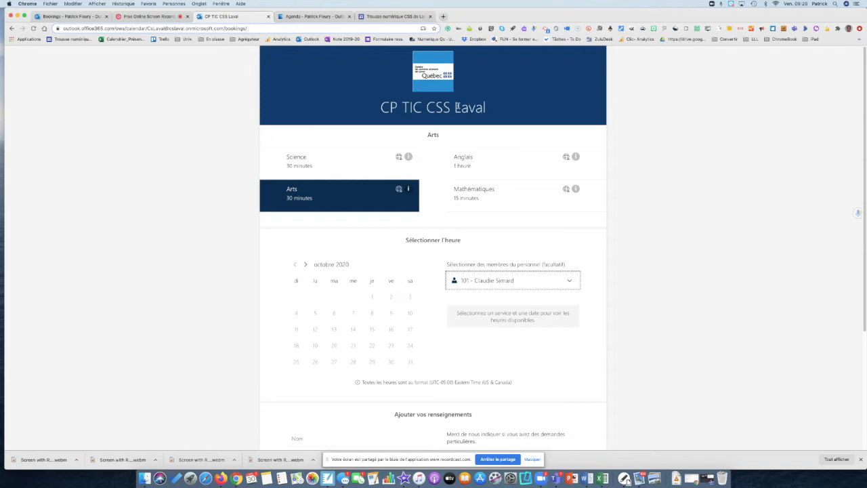
Unpublish the CP TIC CSS Laval booking page in Bookings
click(80, 18)
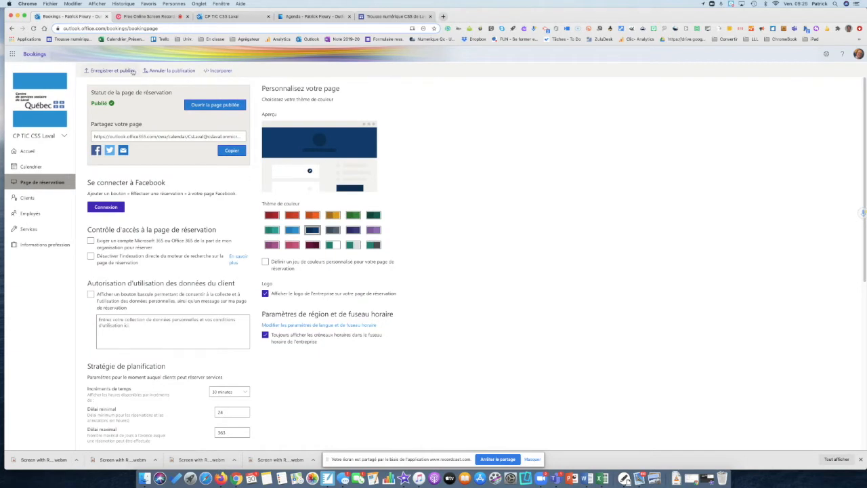
click(158, 71)
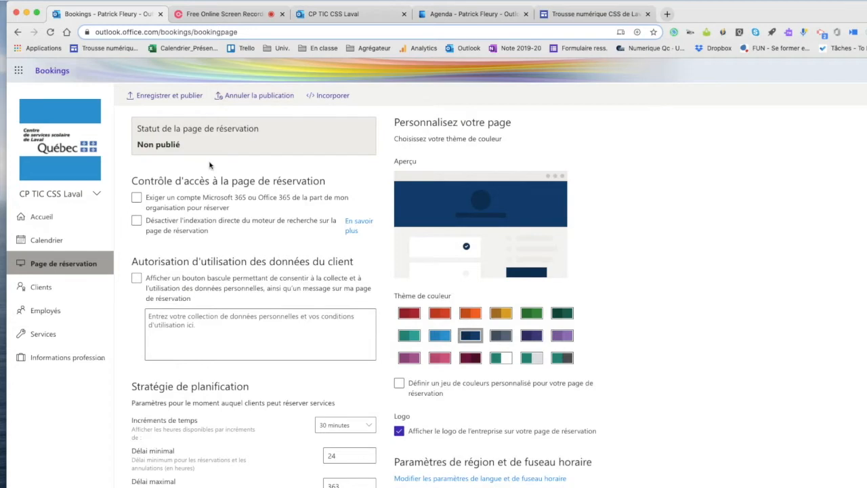
Set the time increments in the booking page's scheduling policy to 40 minutes
click(183, 201)
scroll(264, 342, down, 3)
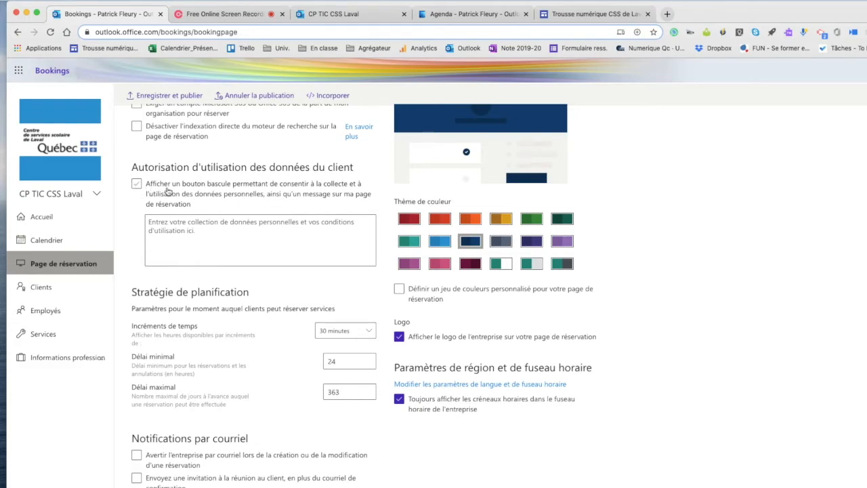
scroll(216, 298, down, 5)
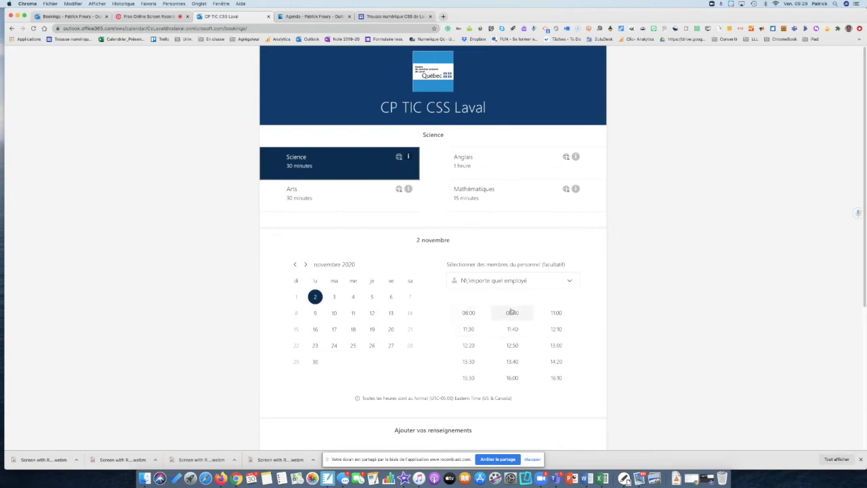
click(67, 15)
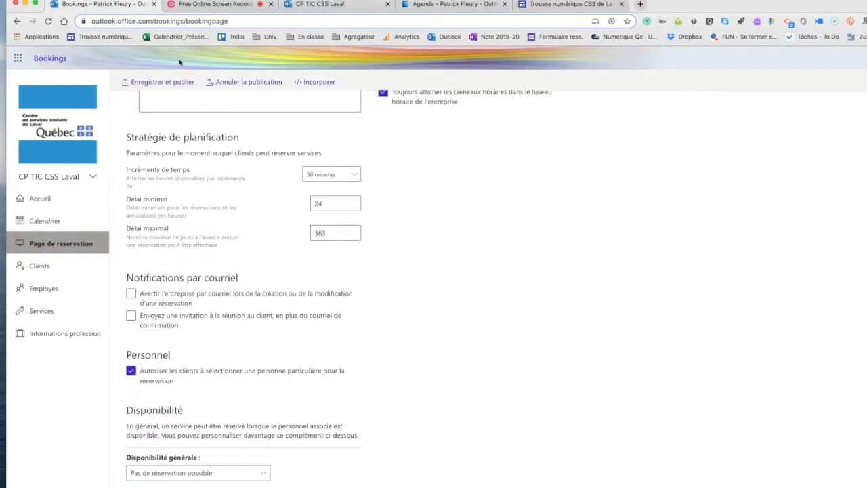
click(352, 175)
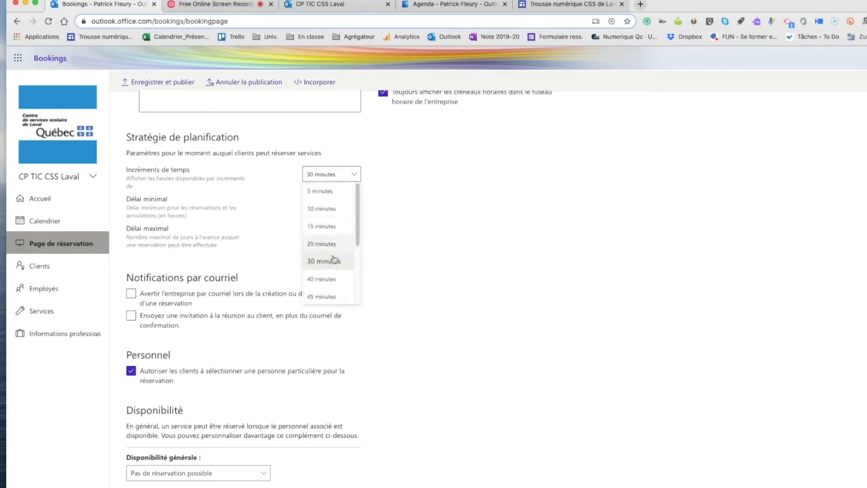
click(332, 278)
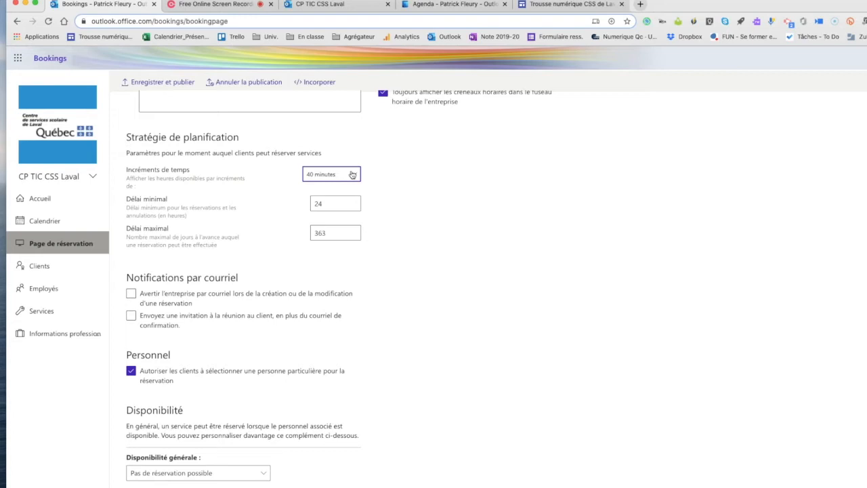
Check the Science time slots for 2 November on the public page and review the notification, staff and availability settings
click(356, 5)
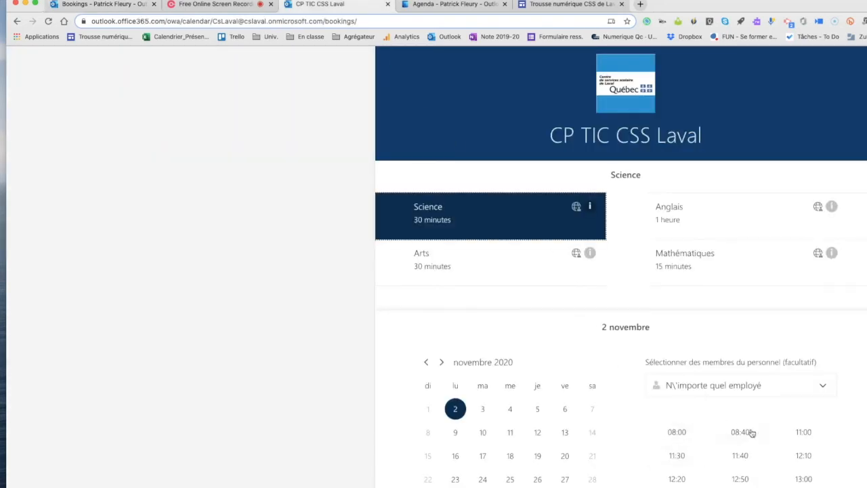
click(113, 4)
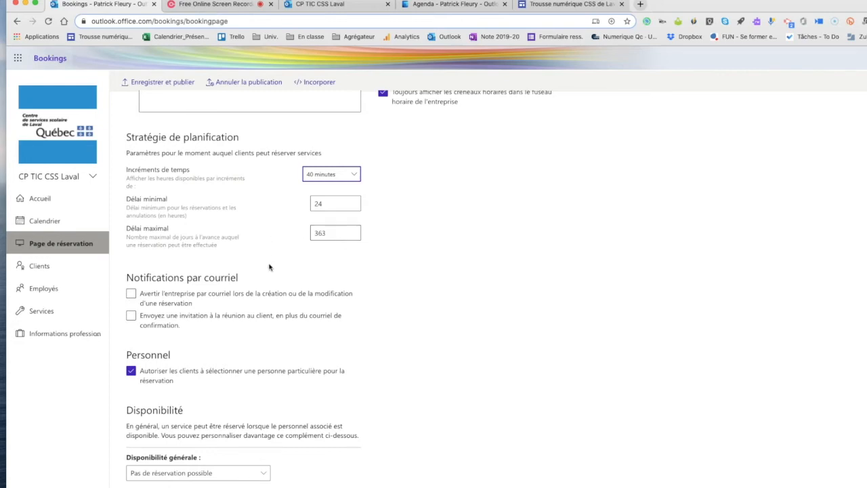
scroll(291, 271, down, 2)
scroll(312, 310, down, 1)
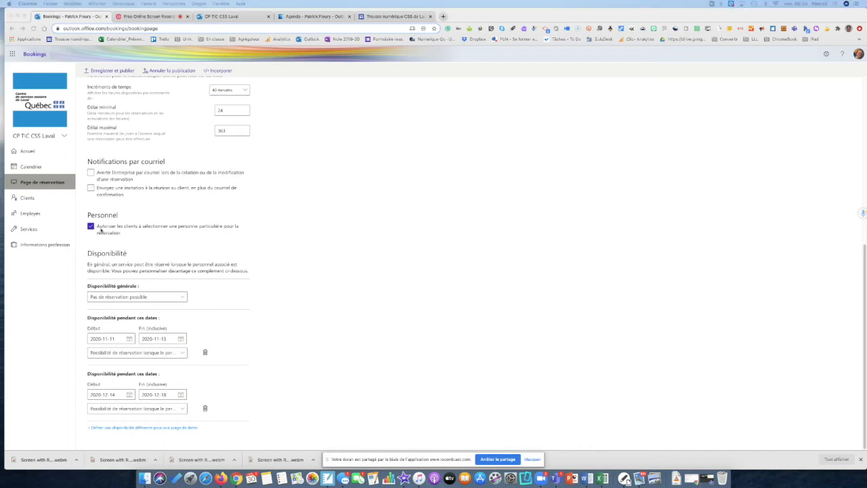
Select the Arts service on the public booking page and view the list of selectable staff members
click(214, 16)
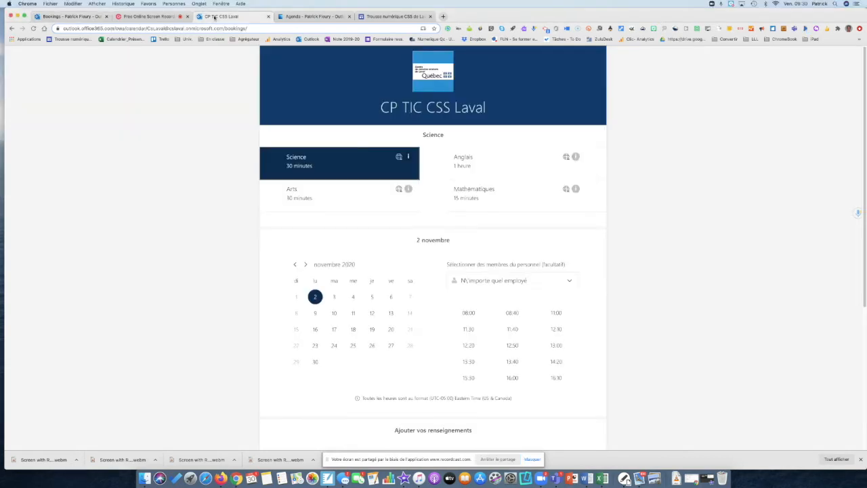
click(311, 195)
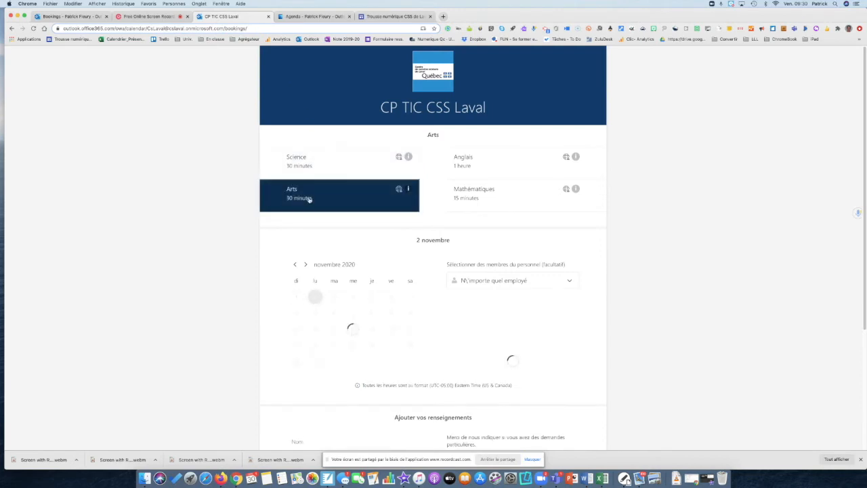
click(565, 280)
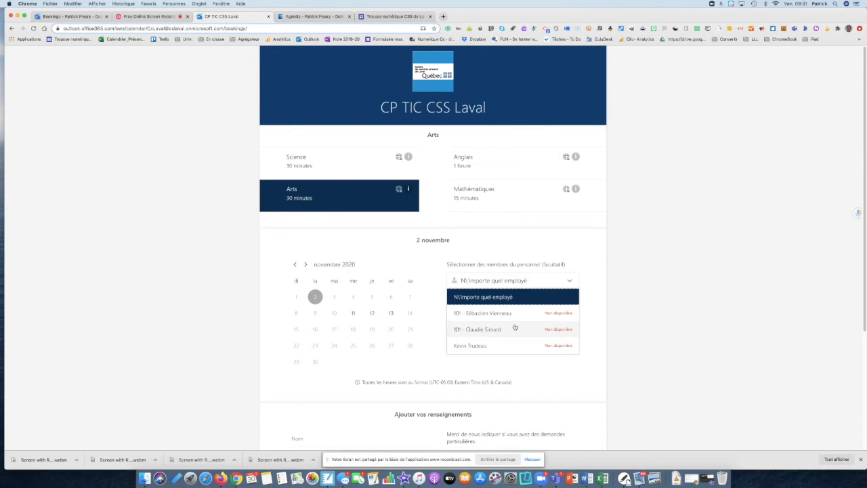
scroll(509, 329, down, 1)
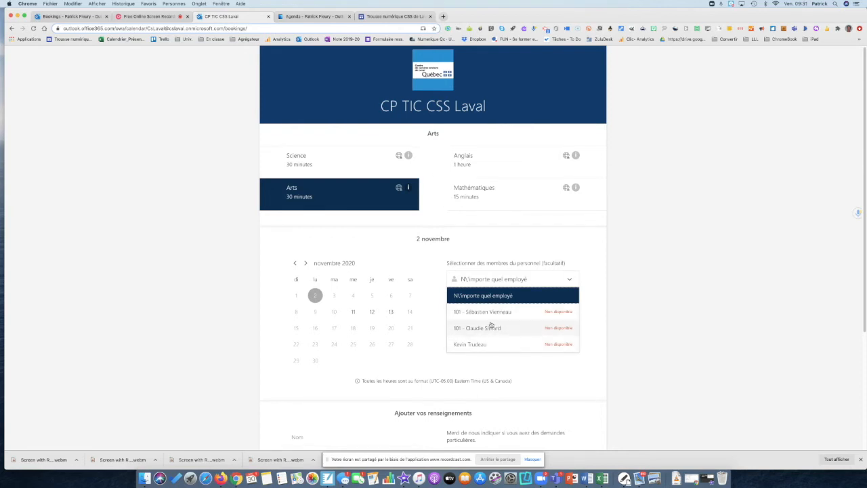
Check the current date and set the first availability date range from 2020-11-11 to 2020-11-13
click(70, 16)
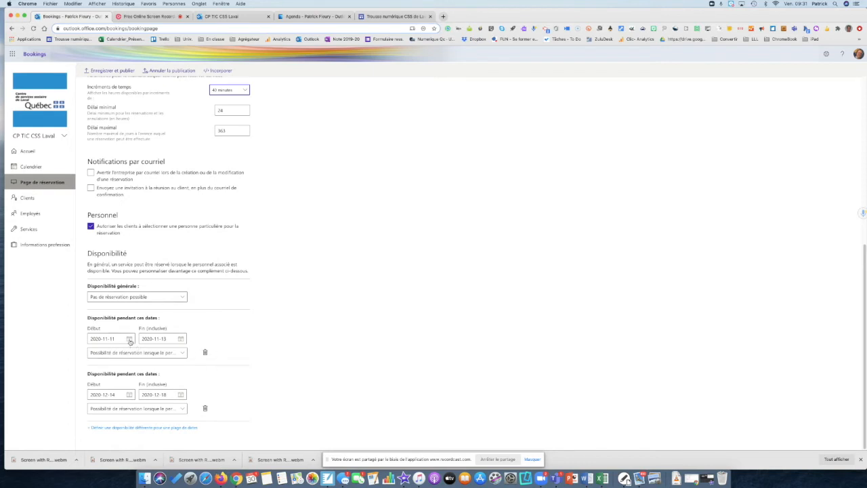
click(786, 4)
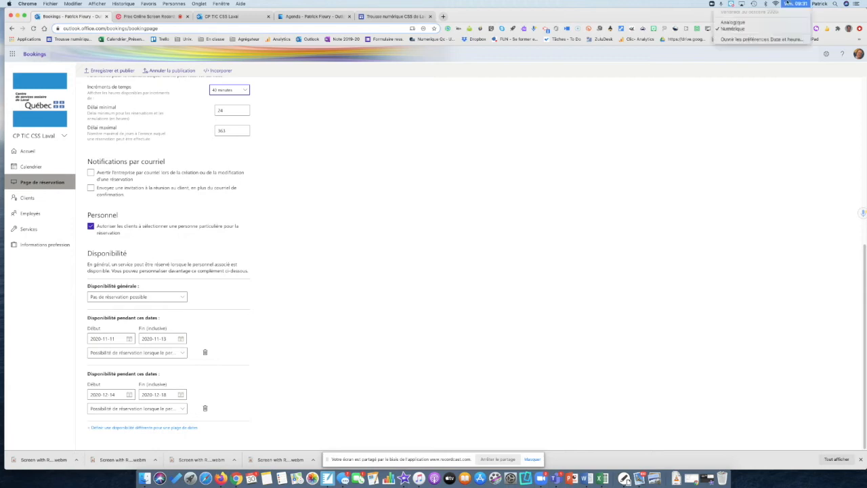
click(788, 3)
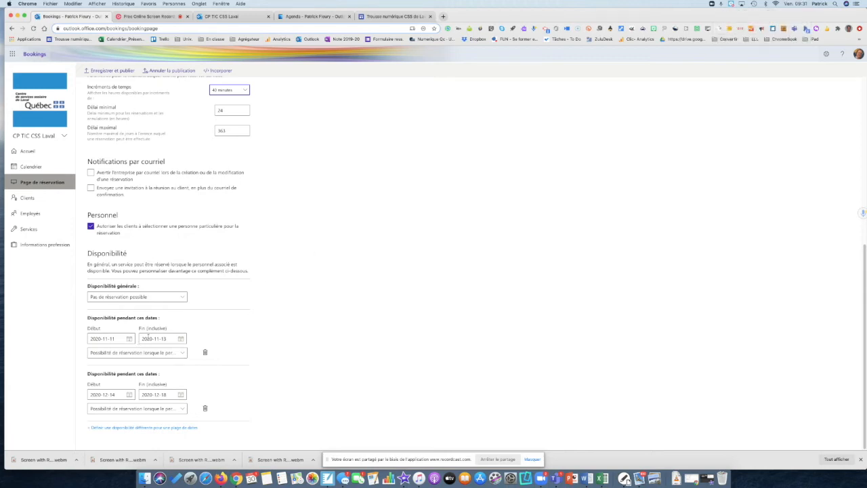
click(129, 338)
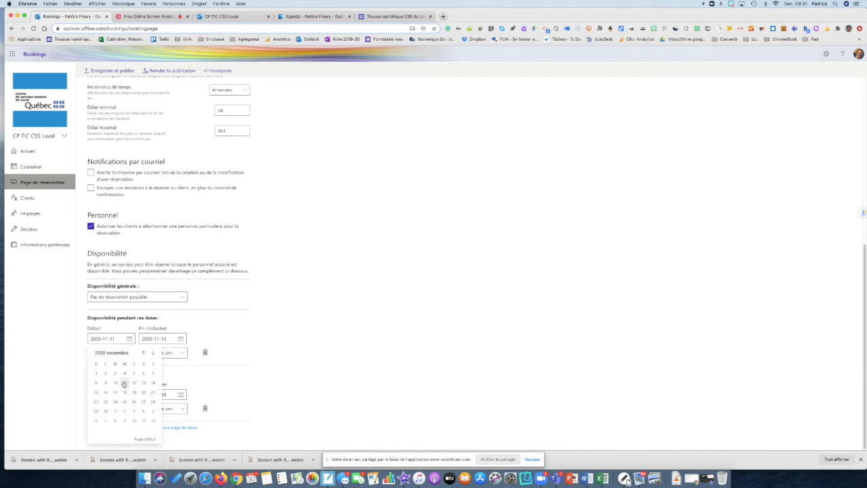
click(124, 384)
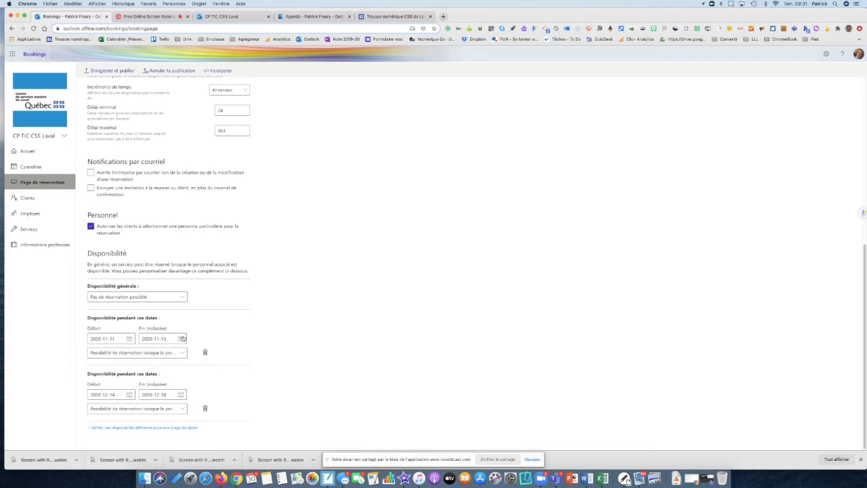
click(182, 338)
click(196, 384)
Add a third availability date range that starts and ends on 2020-11-23
click(163, 428)
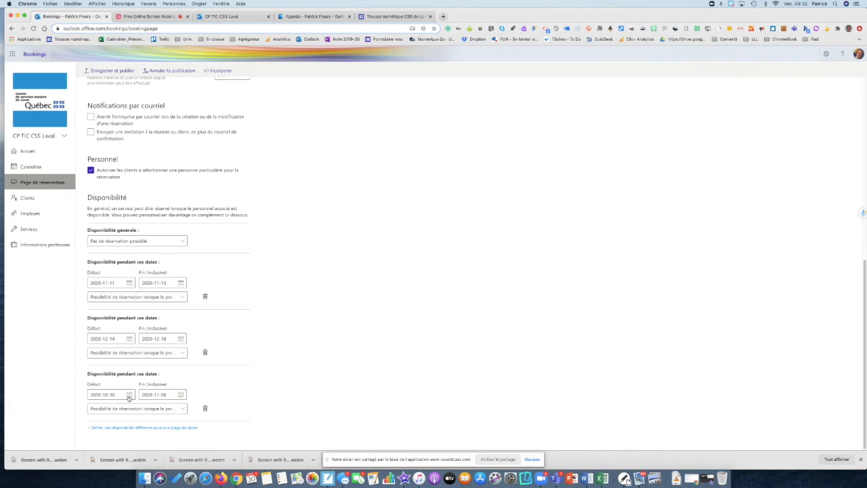
click(129, 396)
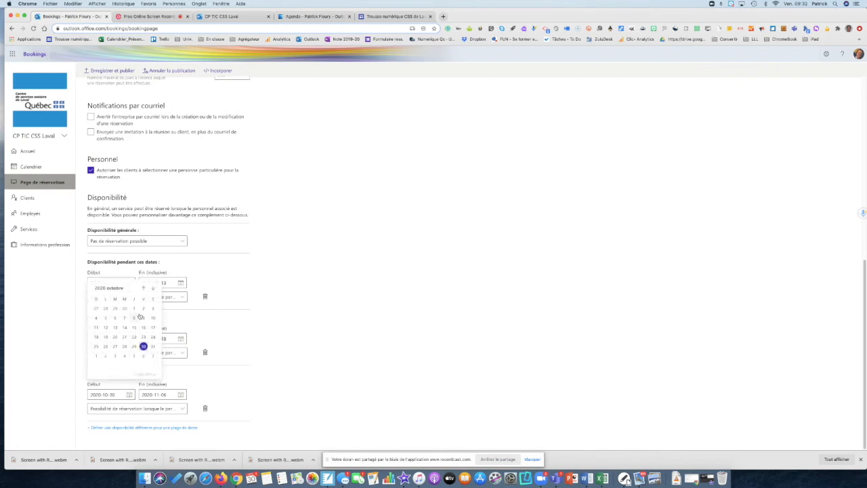
click(152, 288)
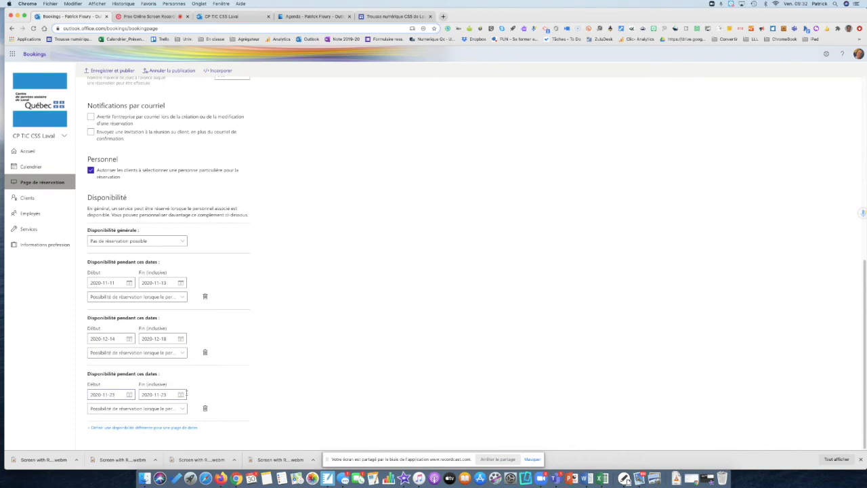
Apply the solid teal colour theme to the booking page, then save and publish it
scroll(217, 384, up, 6)
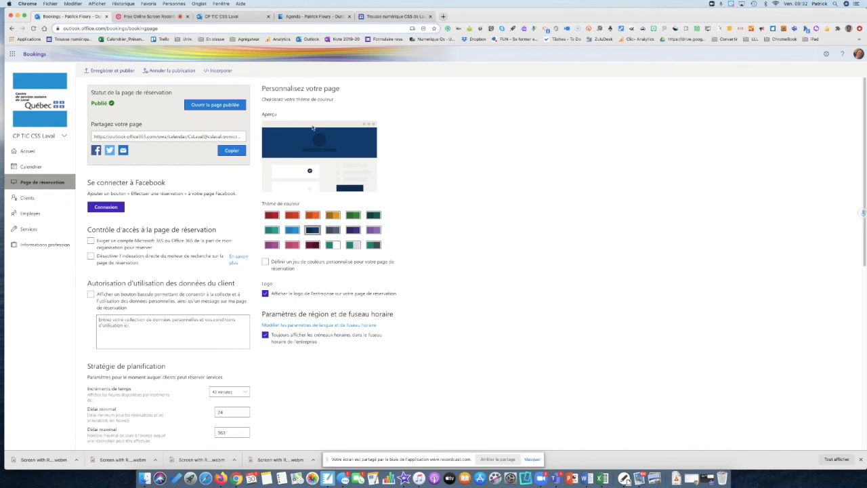
click(274, 233)
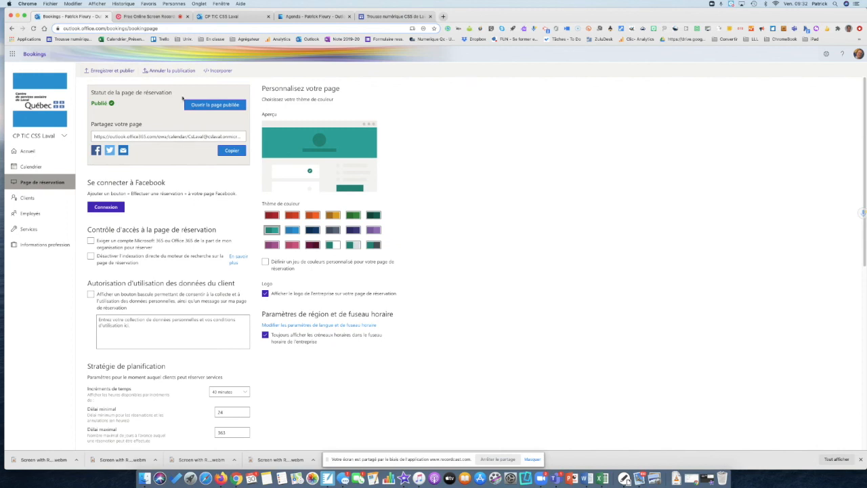
click(119, 72)
Select the booking page's sharing link and check the public booking page before returning to its settings
click(117, 137)
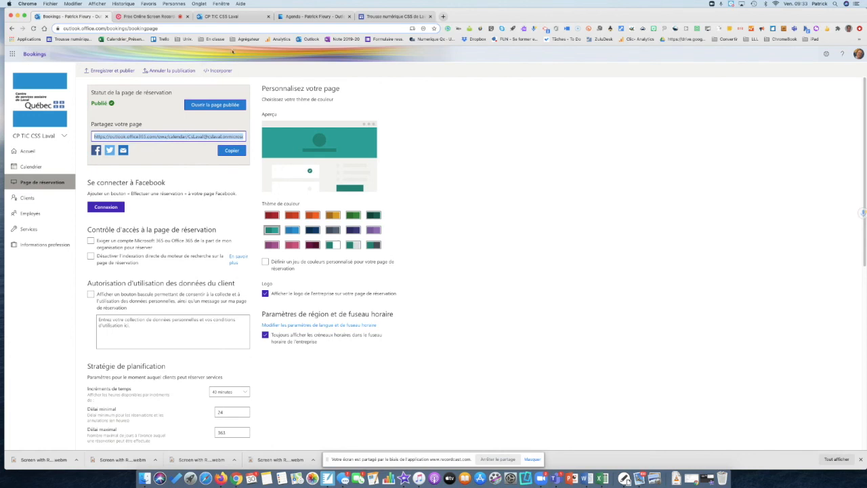
click(230, 17)
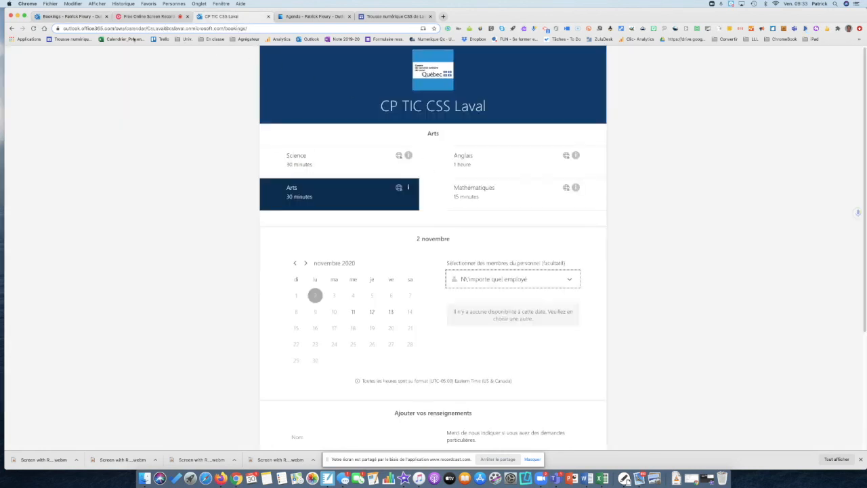
click(72, 17)
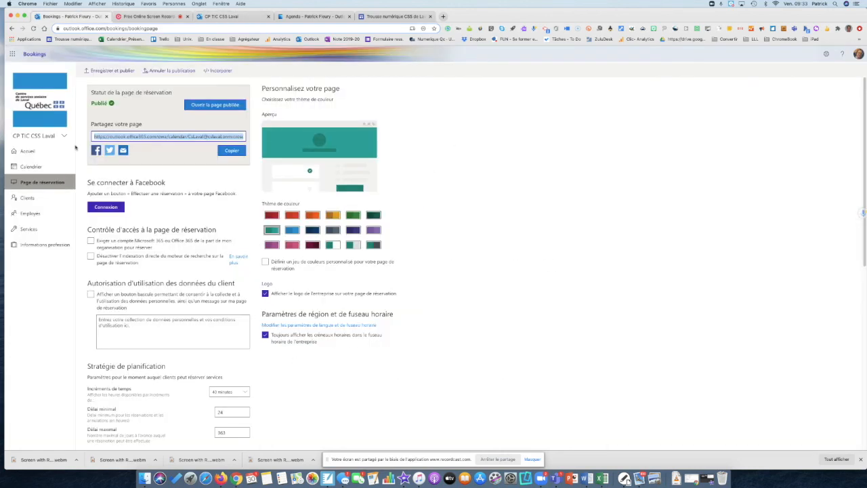